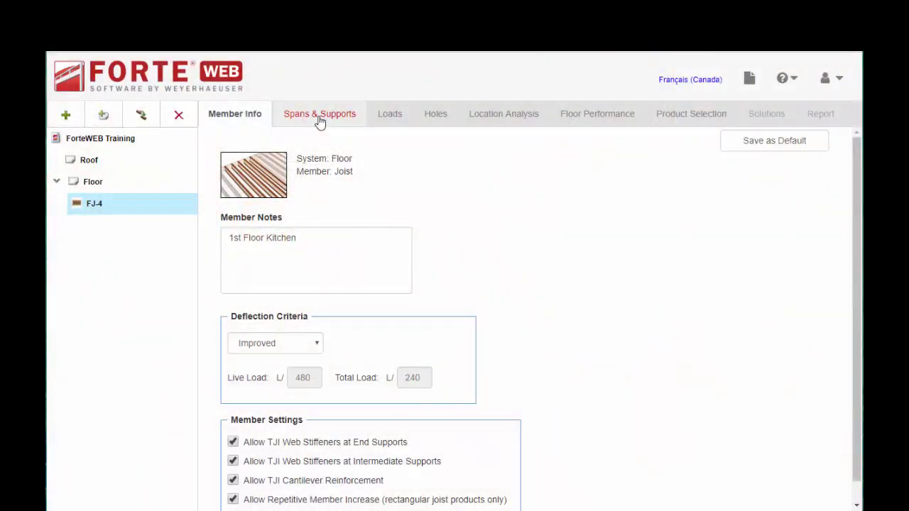
Open the Spans & Supports tab for joist FJ-4
click(320, 118)
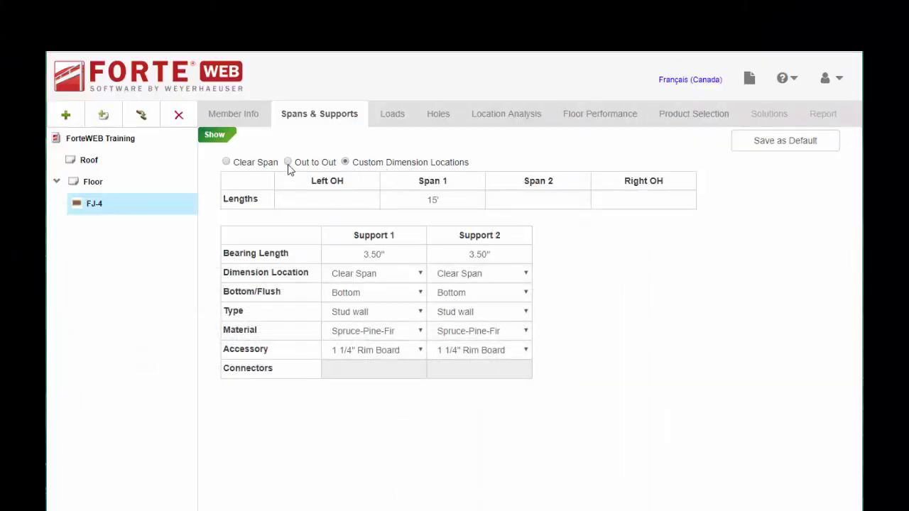
Show the FJ-4 member graphic and keep Custom Dimension Locations after trying Clear Span and Out to Out
click(215, 135)
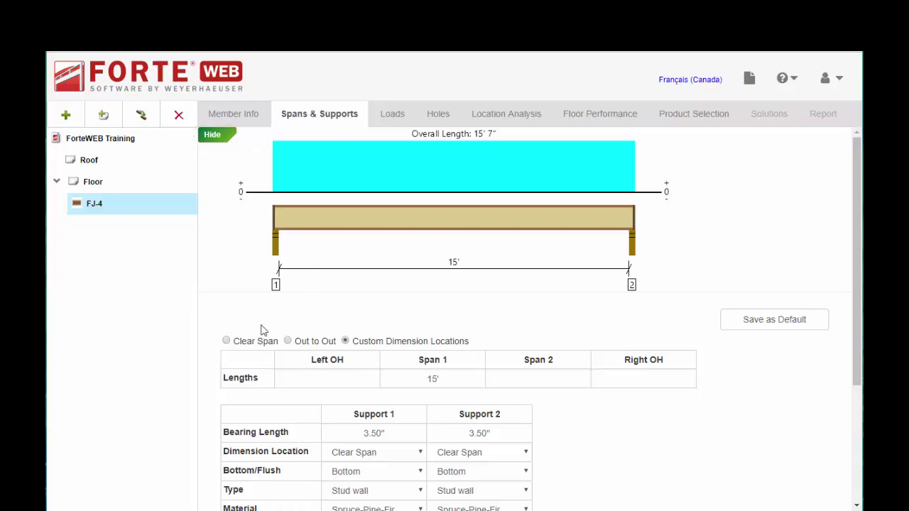
click(226, 342)
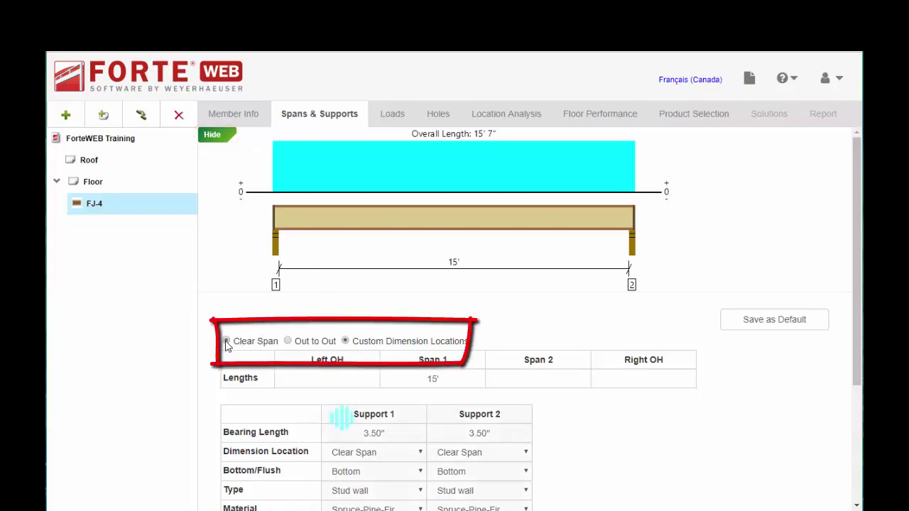
click(288, 342)
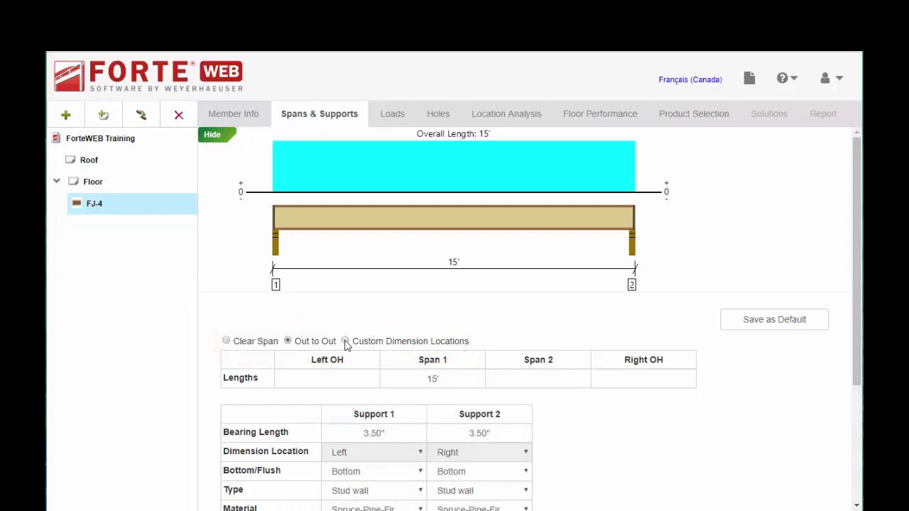
click(345, 342)
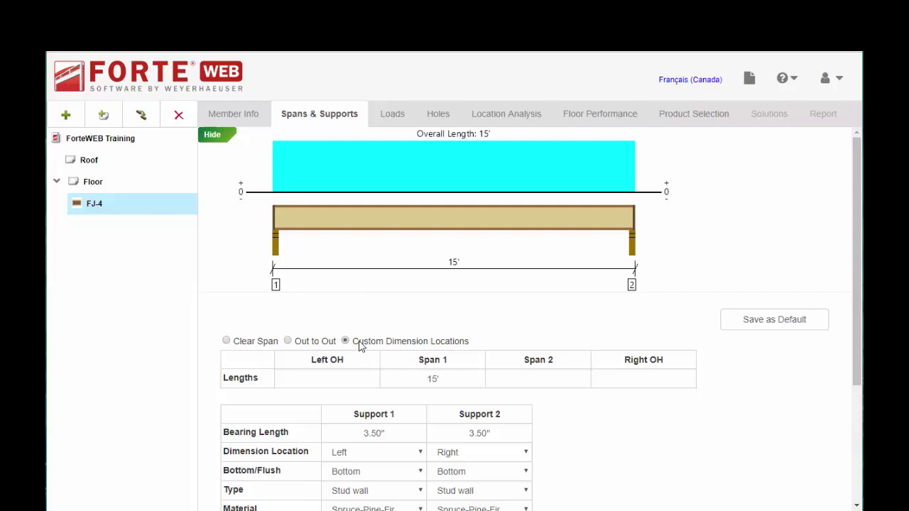
Enter a 2' left overhang length and a 16' Span 1 length
click(365, 378)
text(2)
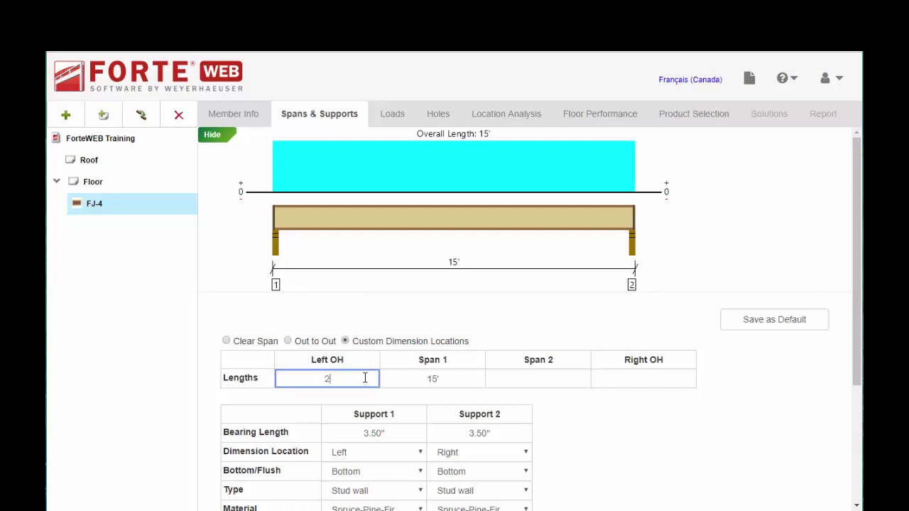
click(409, 378)
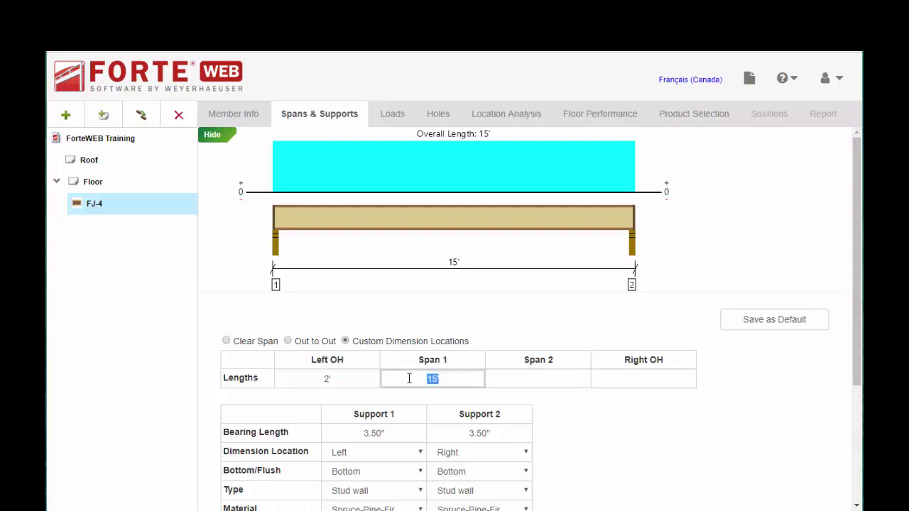
text(16)
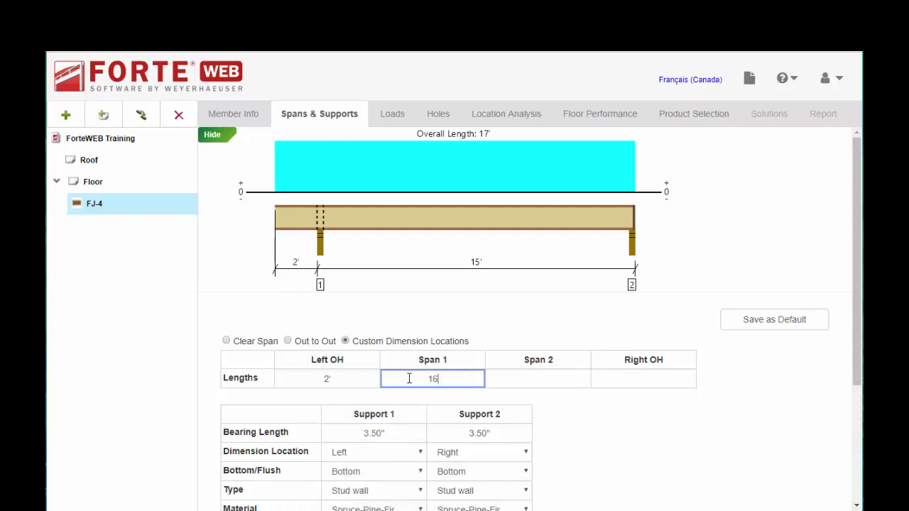
key(Tab)
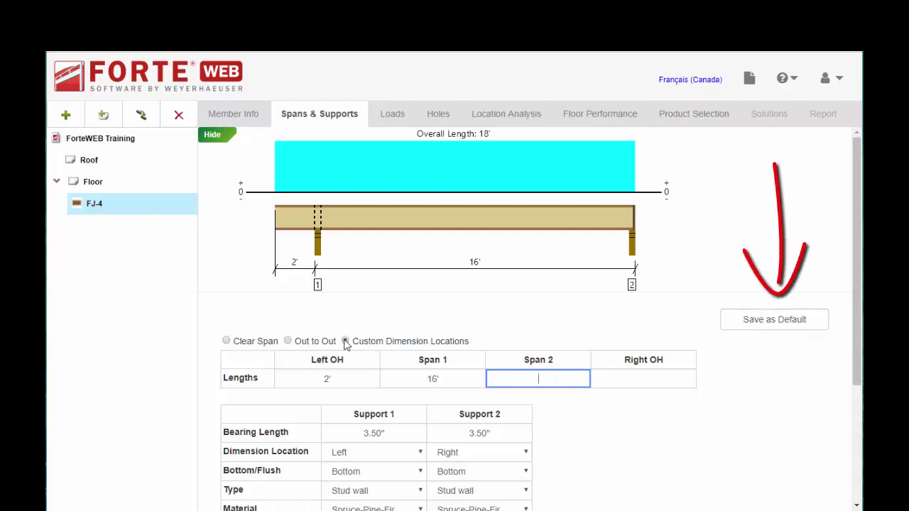
scroll(459, 341, down, 1)
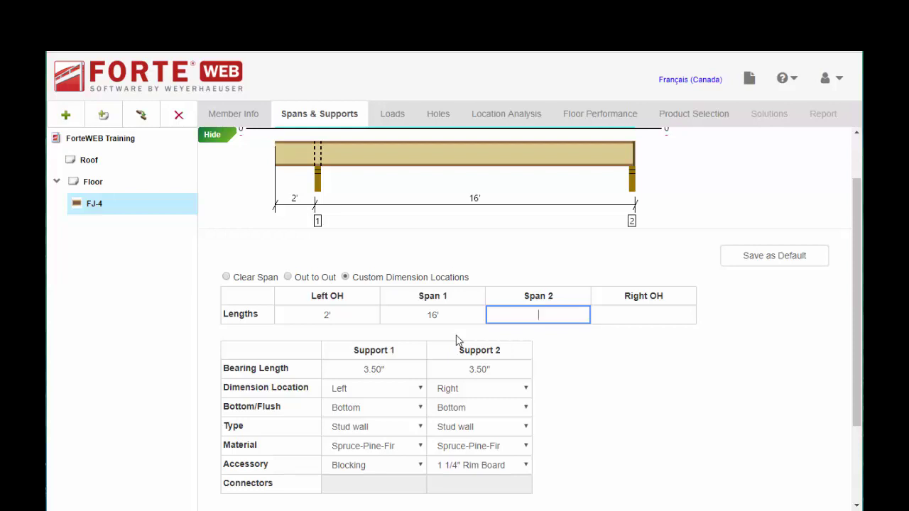
Give Support 1 a 5.5" bearing length dimensioned from the Left
click(361, 368)
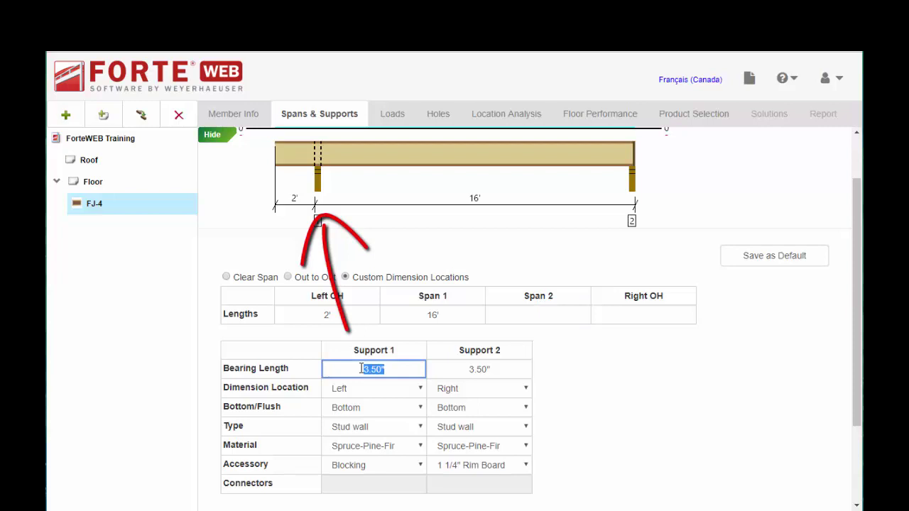
text(5.5)
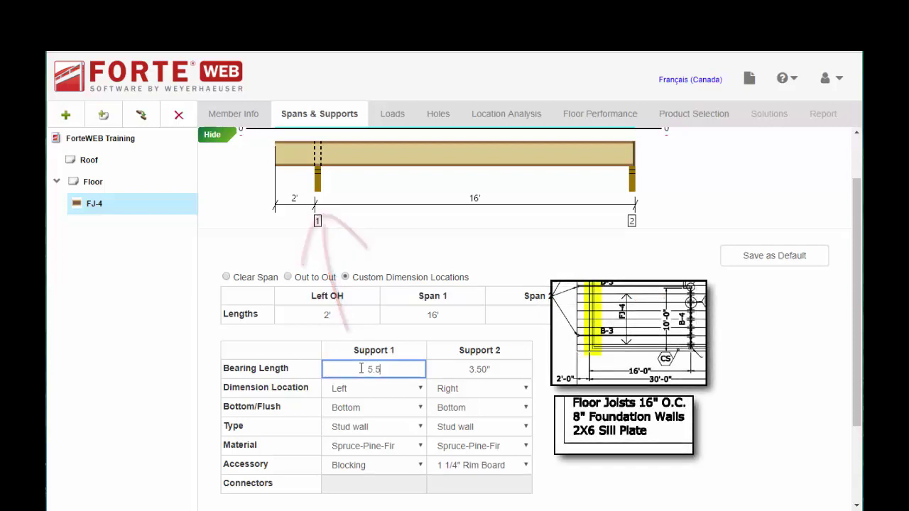
text(")
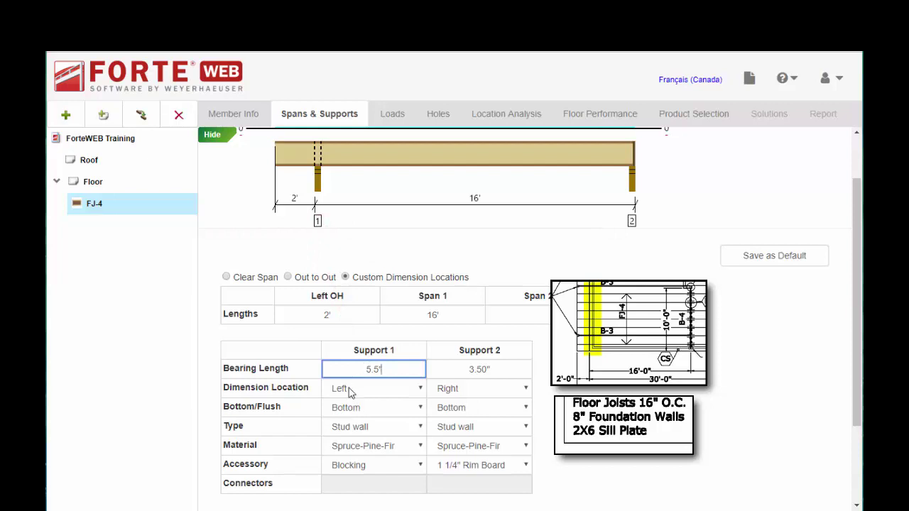
click(346, 389)
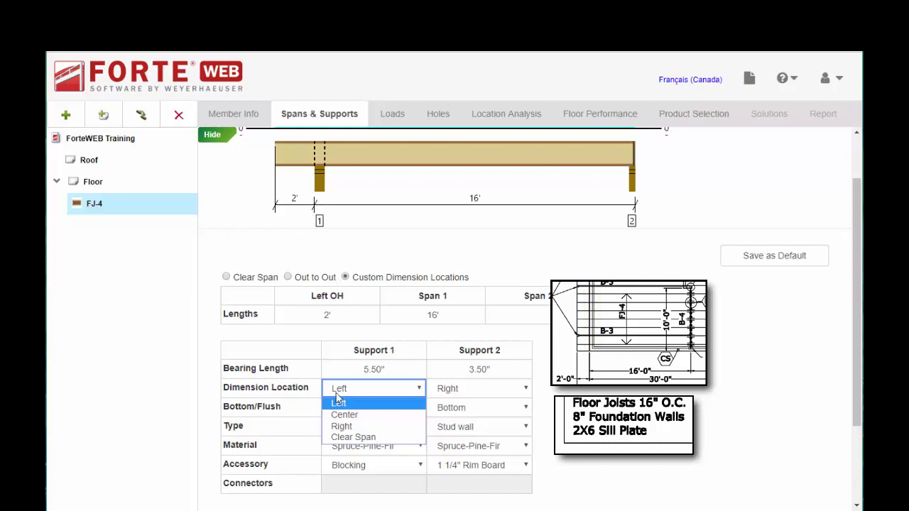
click(308, 316)
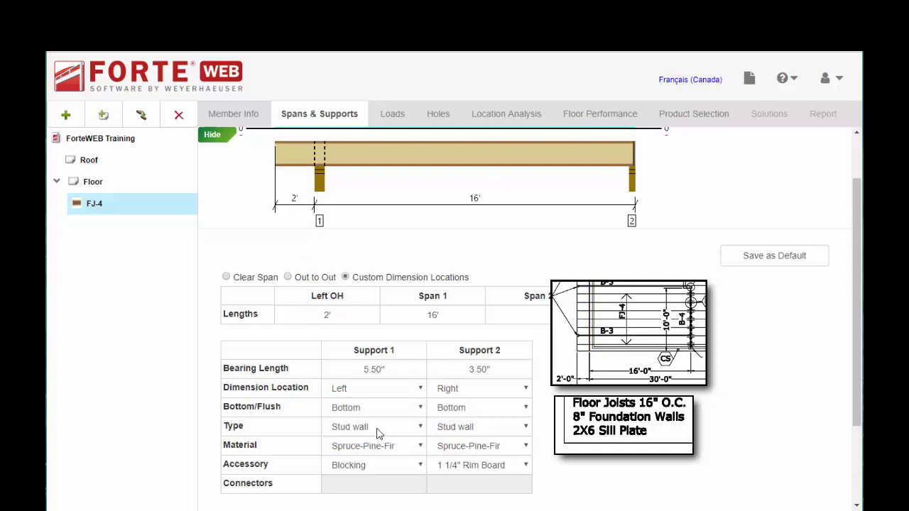
Make Support 1 a plate on concrete with Southern Pine material
click(420, 428)
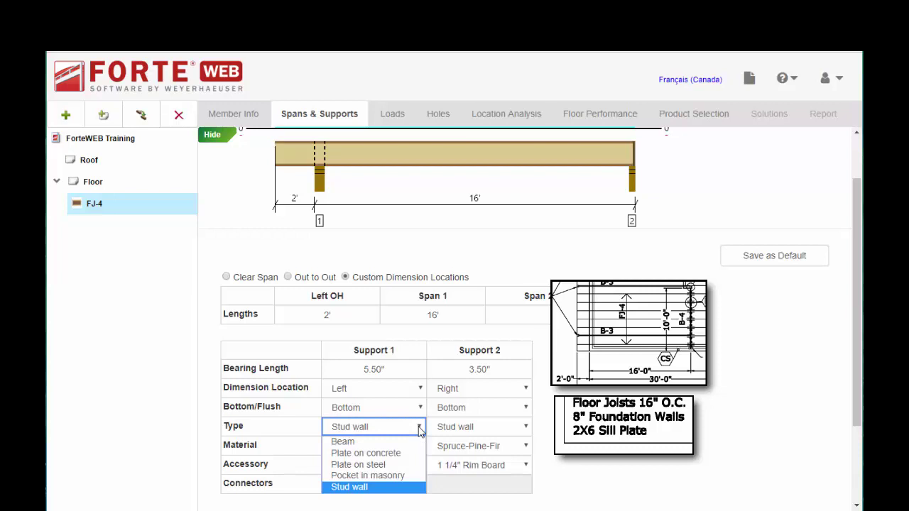
click(395, 457)
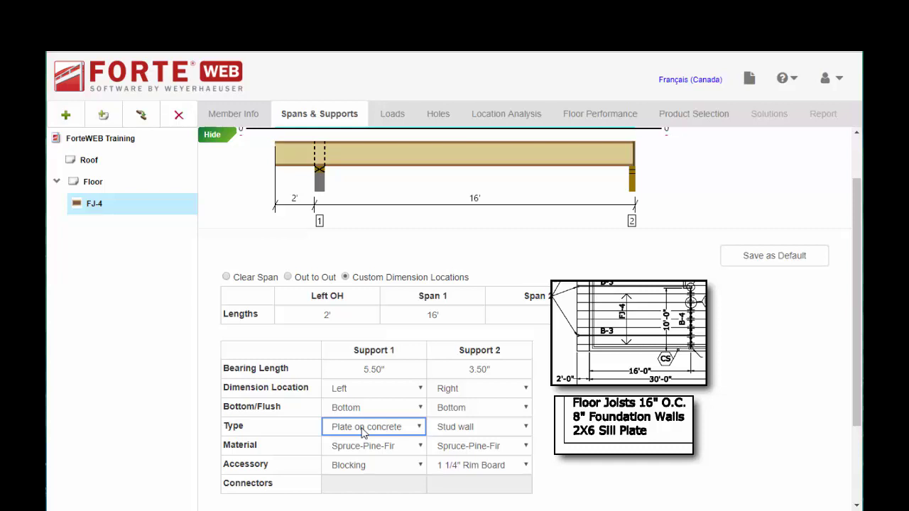
click(363, 453)
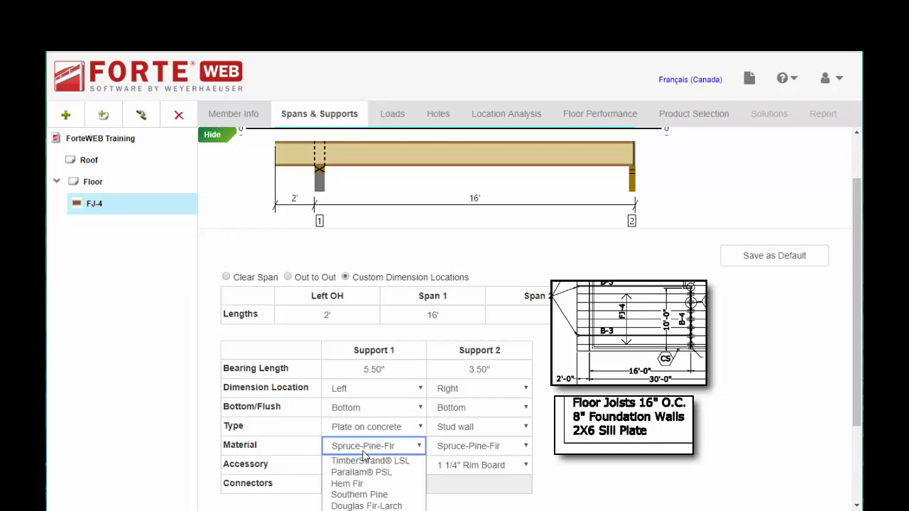
click(361, 495)
click(368, 448)
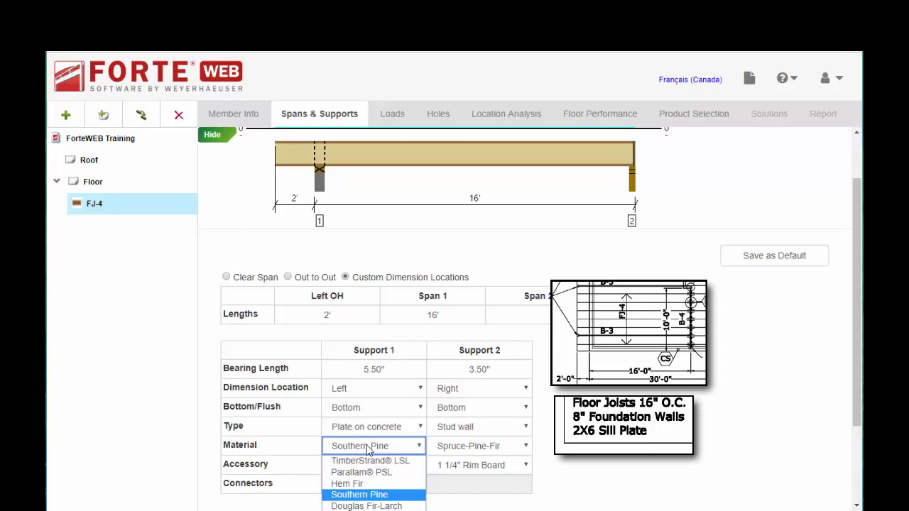
click(364, 495)
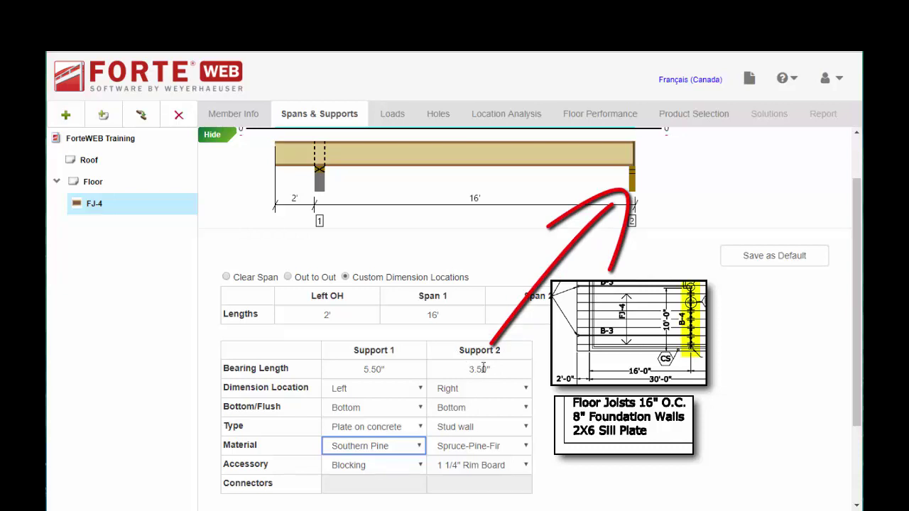
Set Support 2 to a Center dimension location, Face Mount Hanger, and Beam support type
click(525, 389)
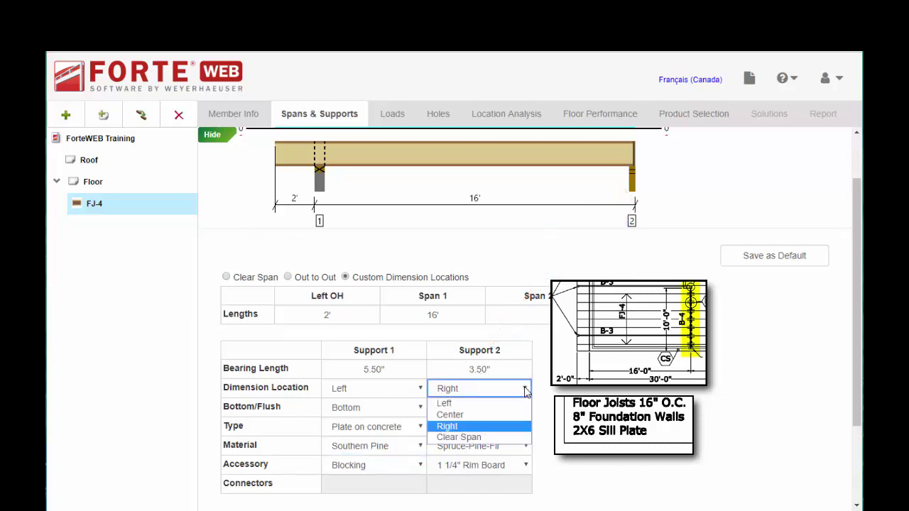
click(451, 415)
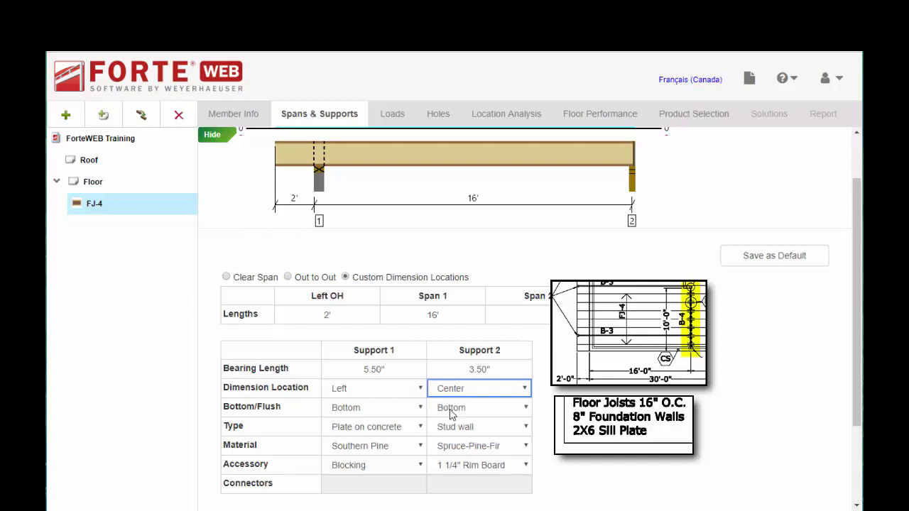
click(450, 412)
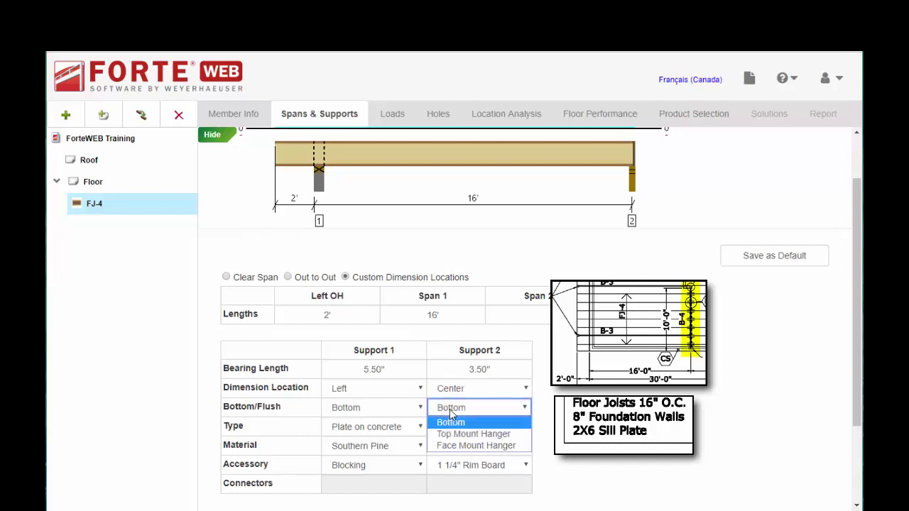
click(457, 445)
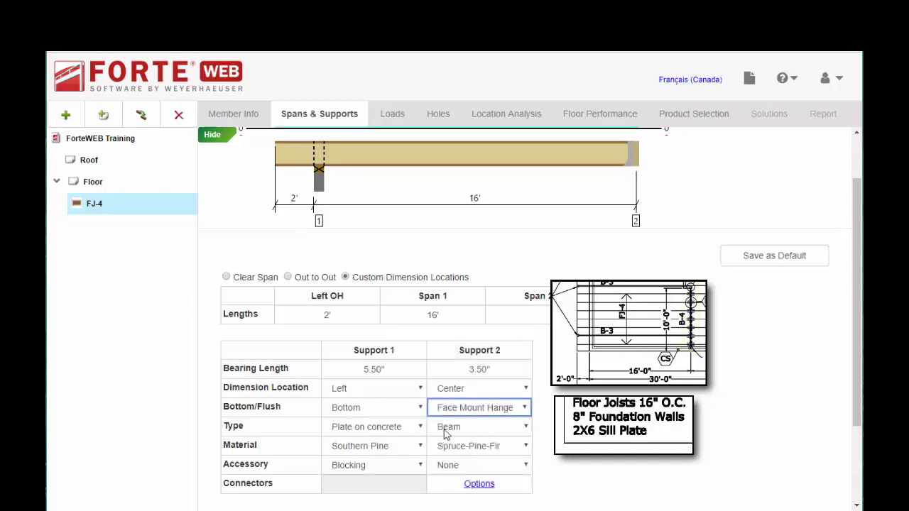
click(523, 428)
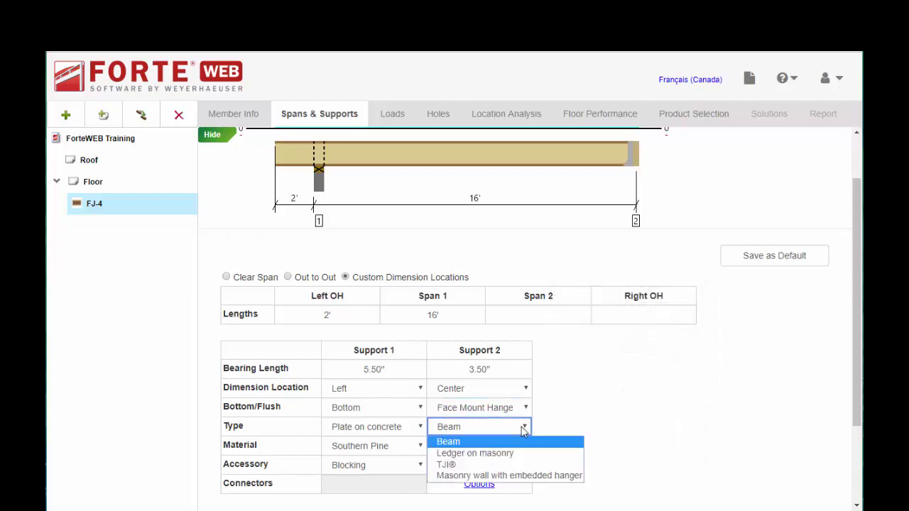
click(450, 441)
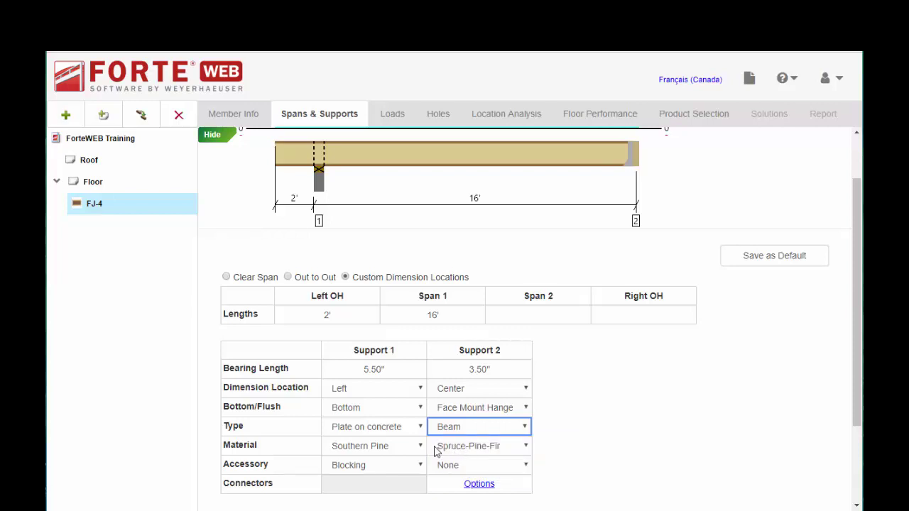
click(527, 449)
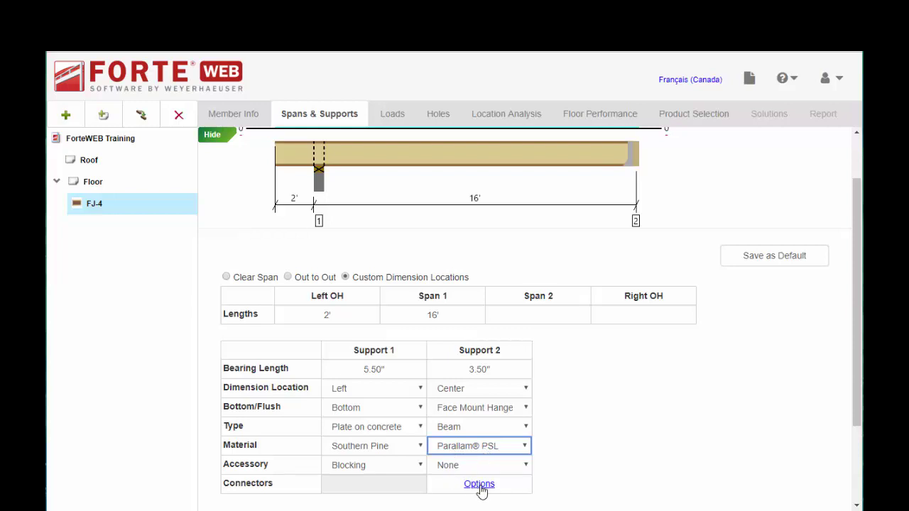
click(480, 487)
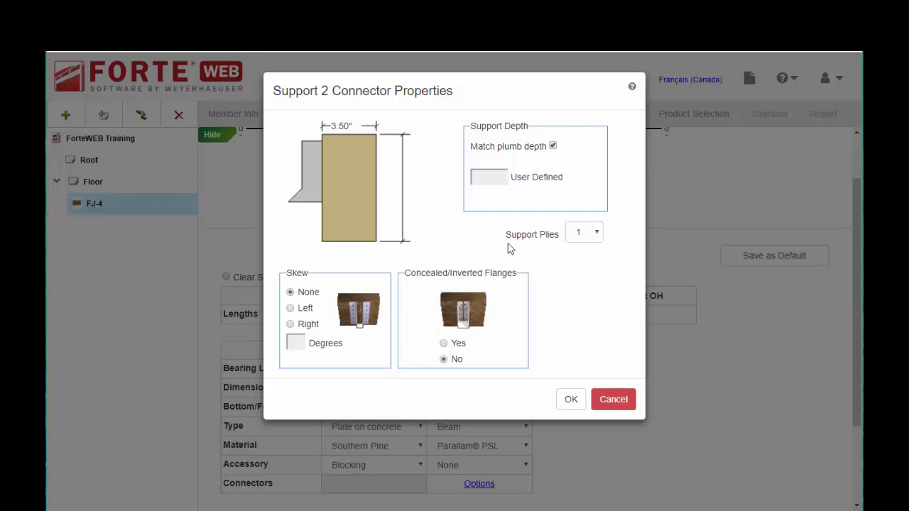
click(553, 146)
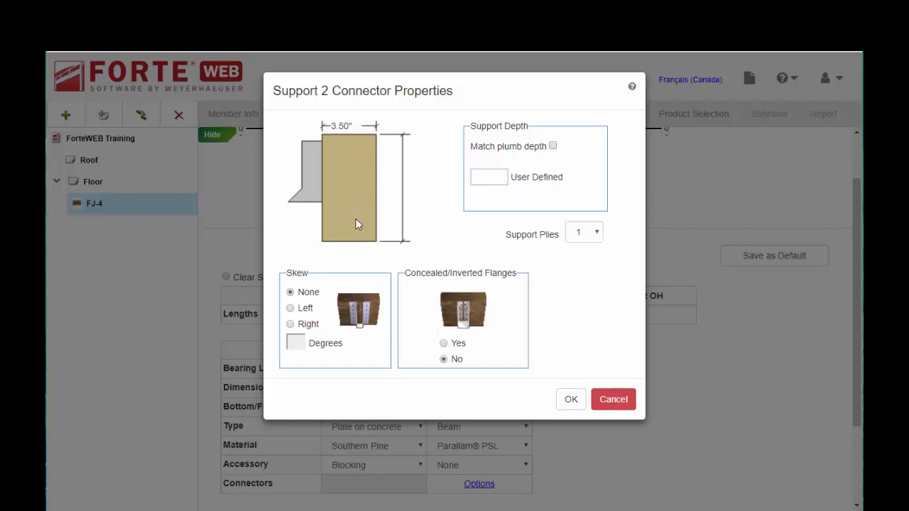
click(498, 180)
text(14)
key(BackSpace)
key(BackSpace)
key(BackSpace)
click(553, 145)
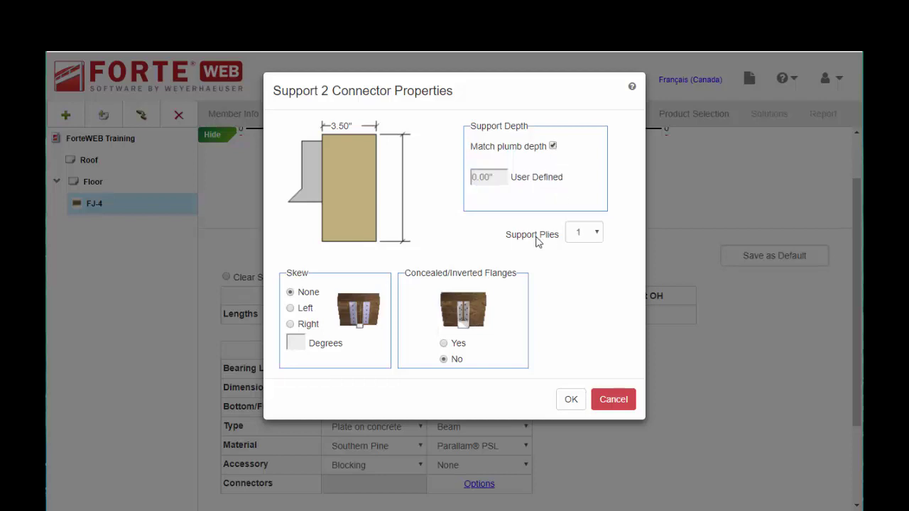
click(598, 235)
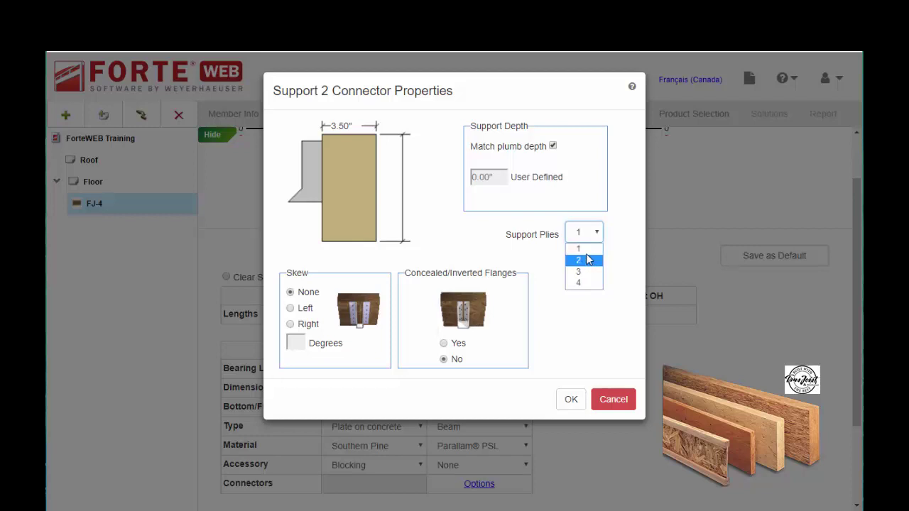
click(587, 254)
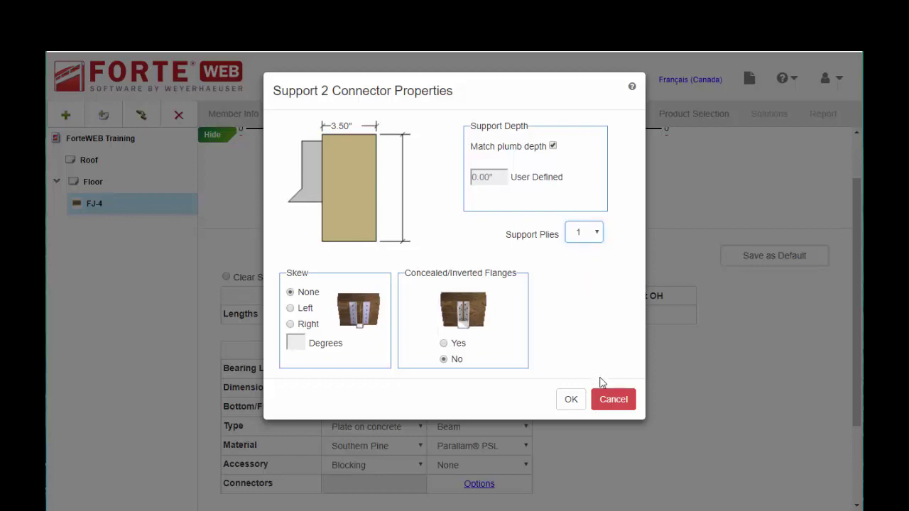
click(614, 400)
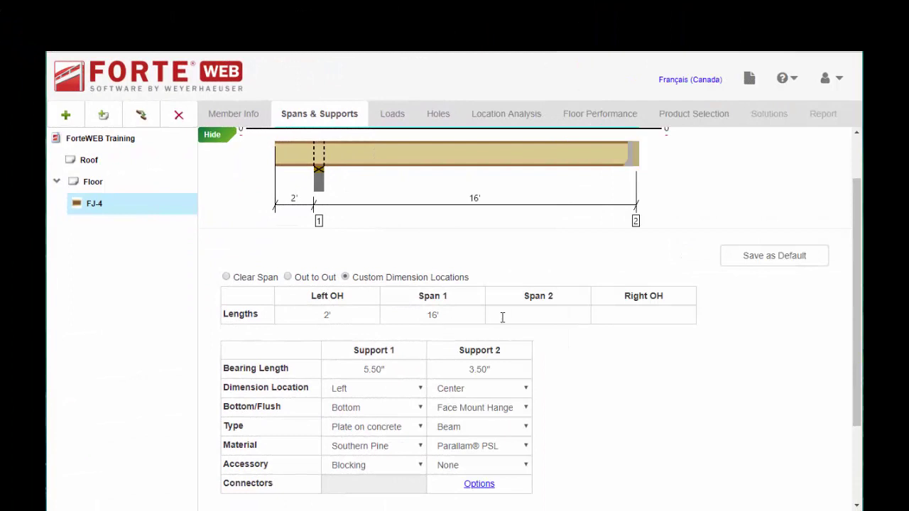
click(555, 319)
text(15)
key(Tab)
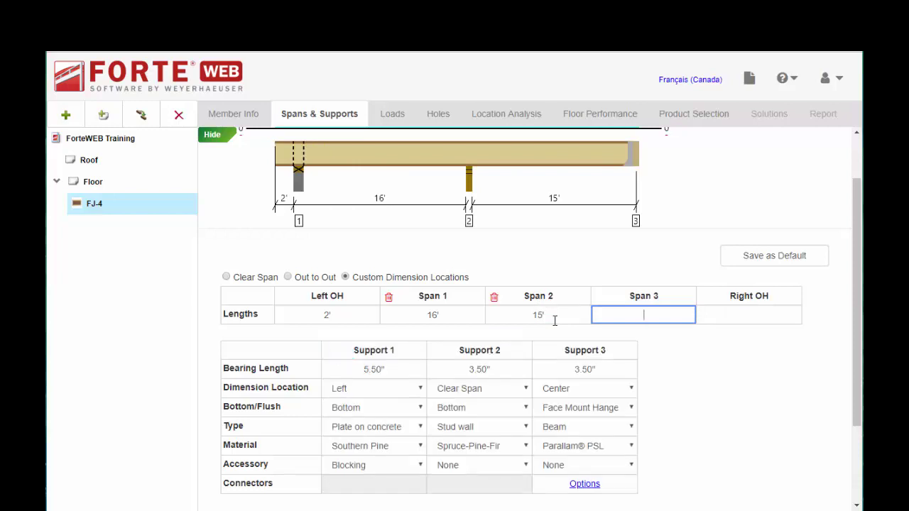
text(2)
key(Tab)
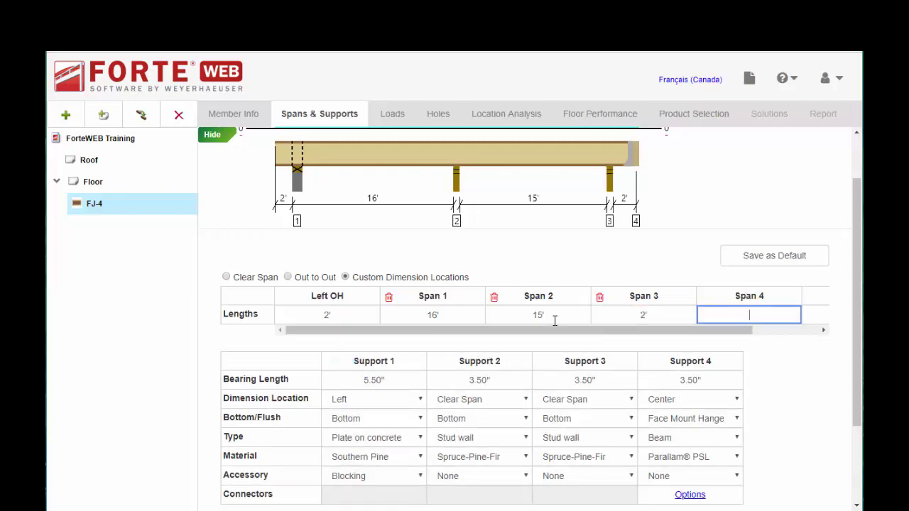
click(628, 316)
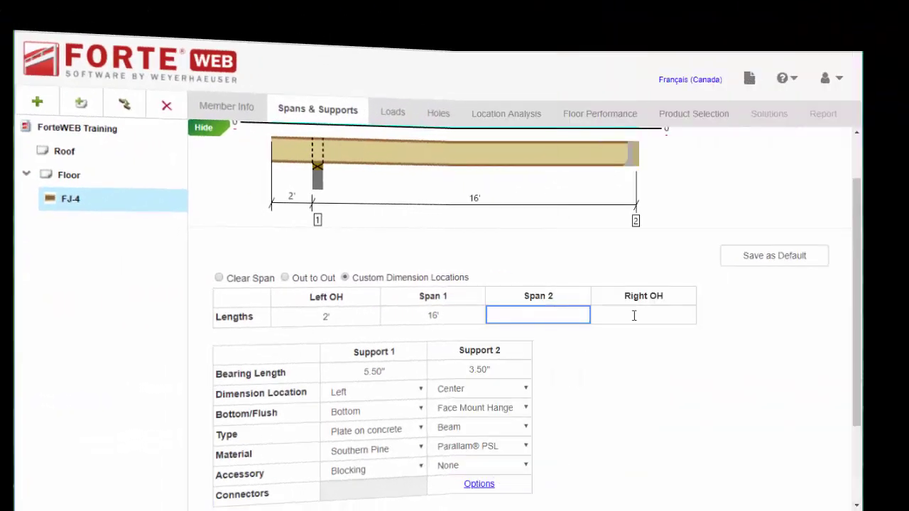
scroll(634, 316, up, 1)
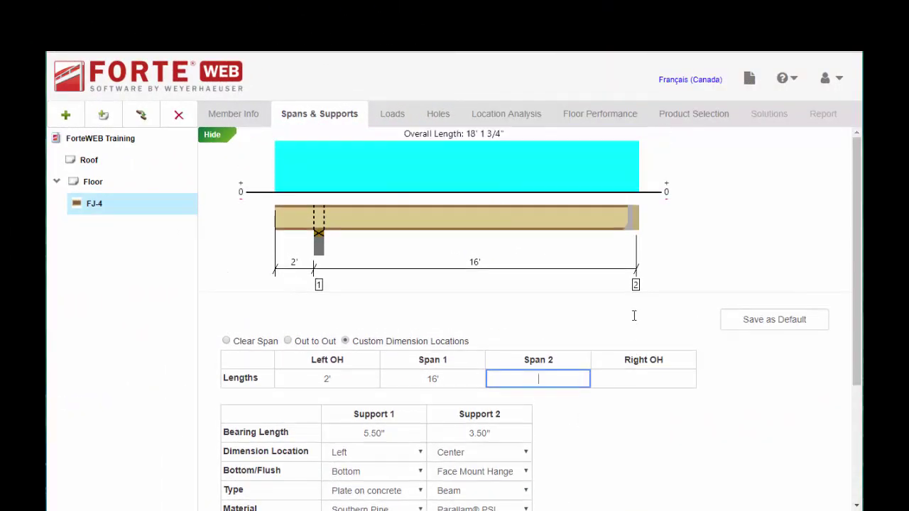